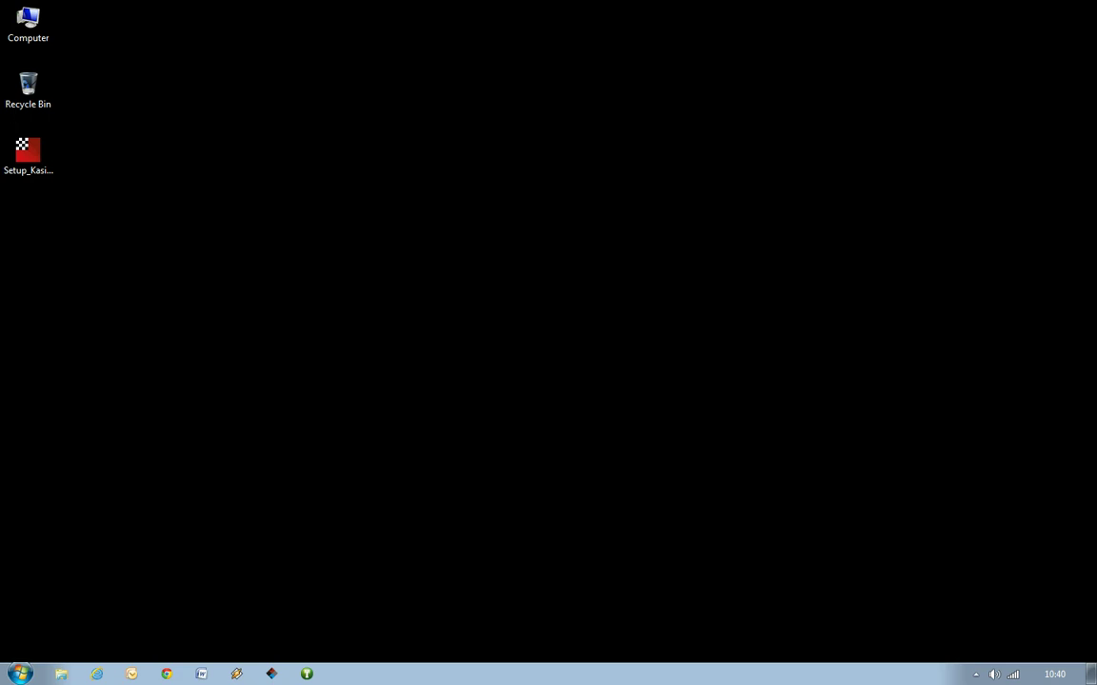
Launch the installer Setup_Kasimdzhanov60minSlavMainLine.exe from the desktop
click(27, 153)
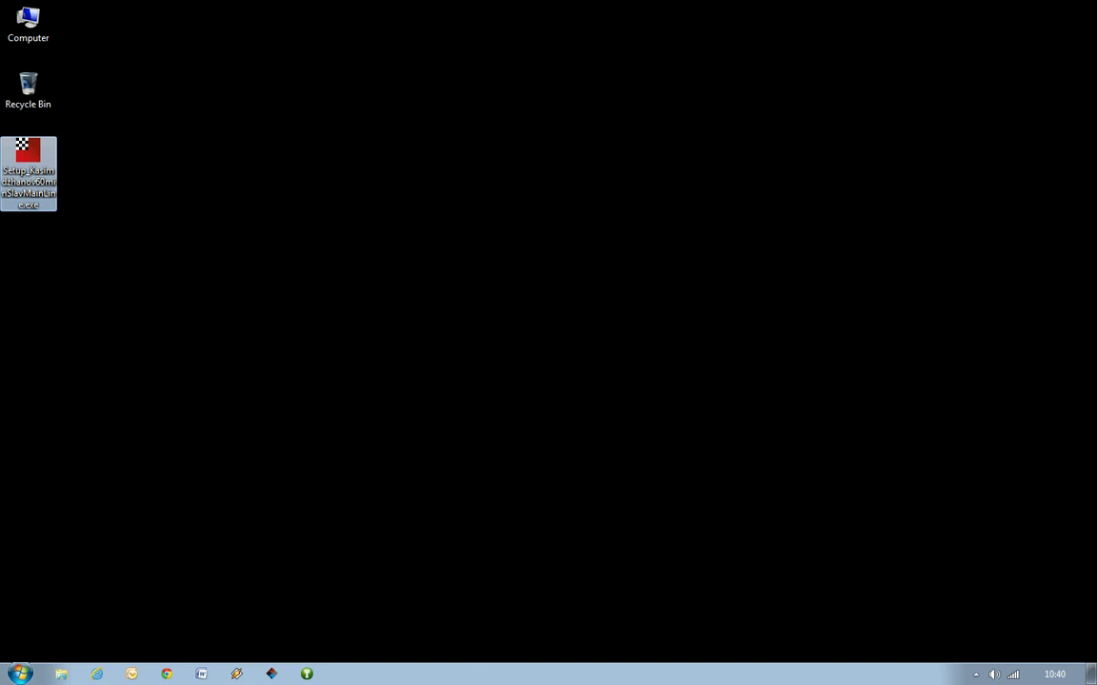
right_click(38, 162)
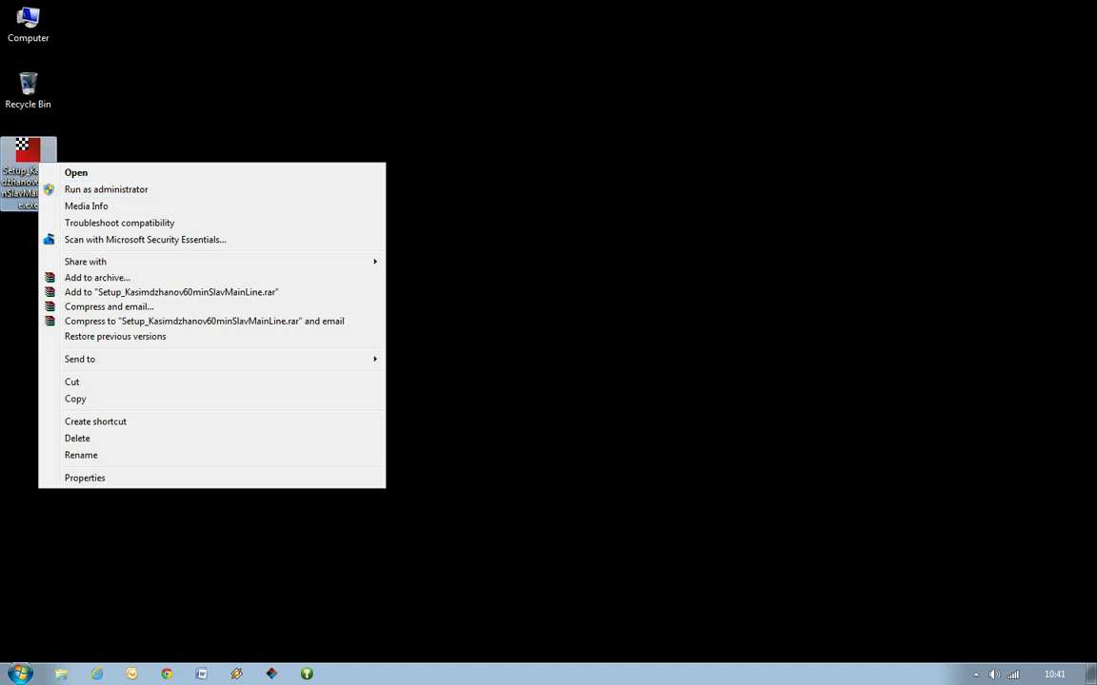
key(Return)
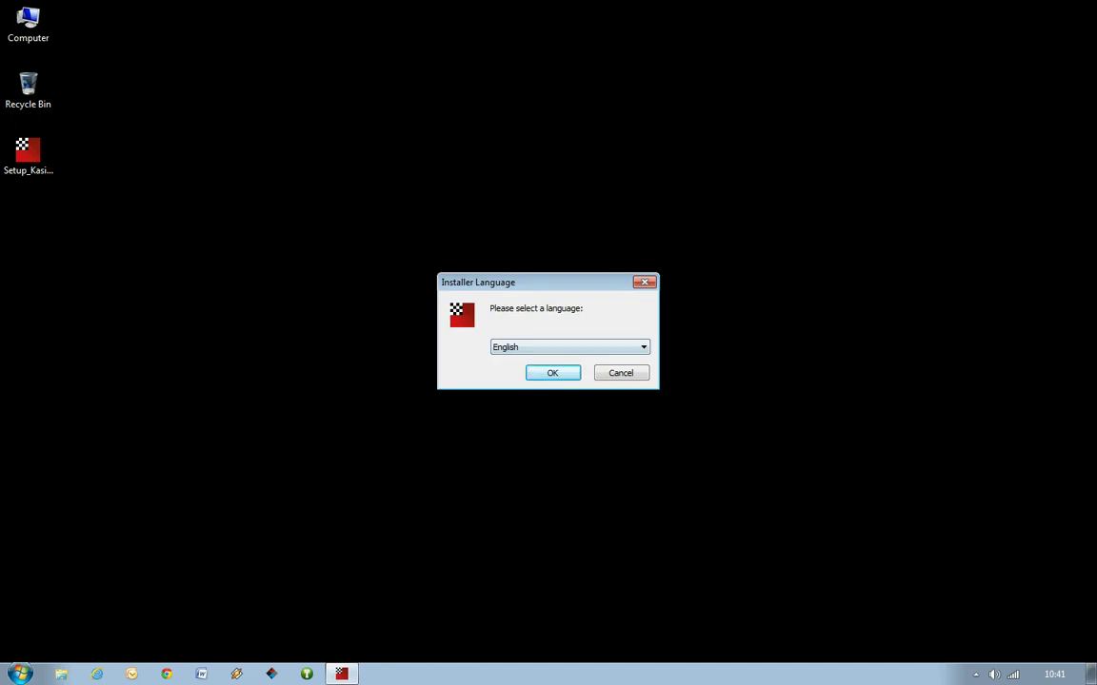
Choose English as the installer language and continue past the welcome page to the install location
key(alt+Down)
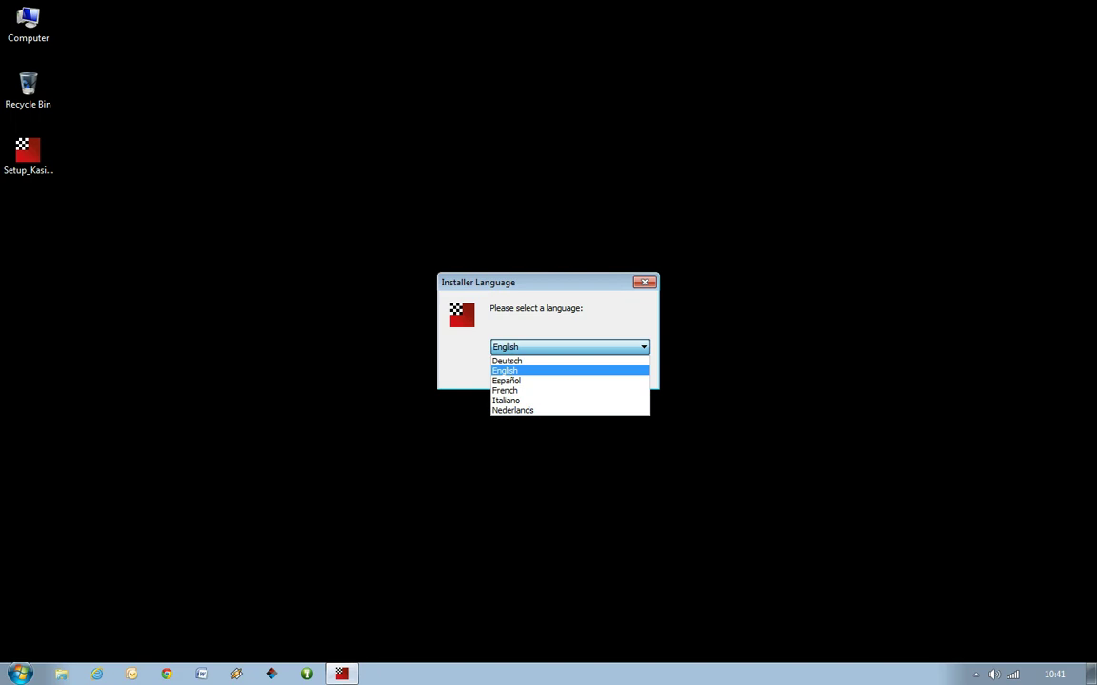
key(Up)
key(Down)
key(Down)
key(Down)
key(Down)
key(Up)
key(Up)
key(Up)
key(Up)
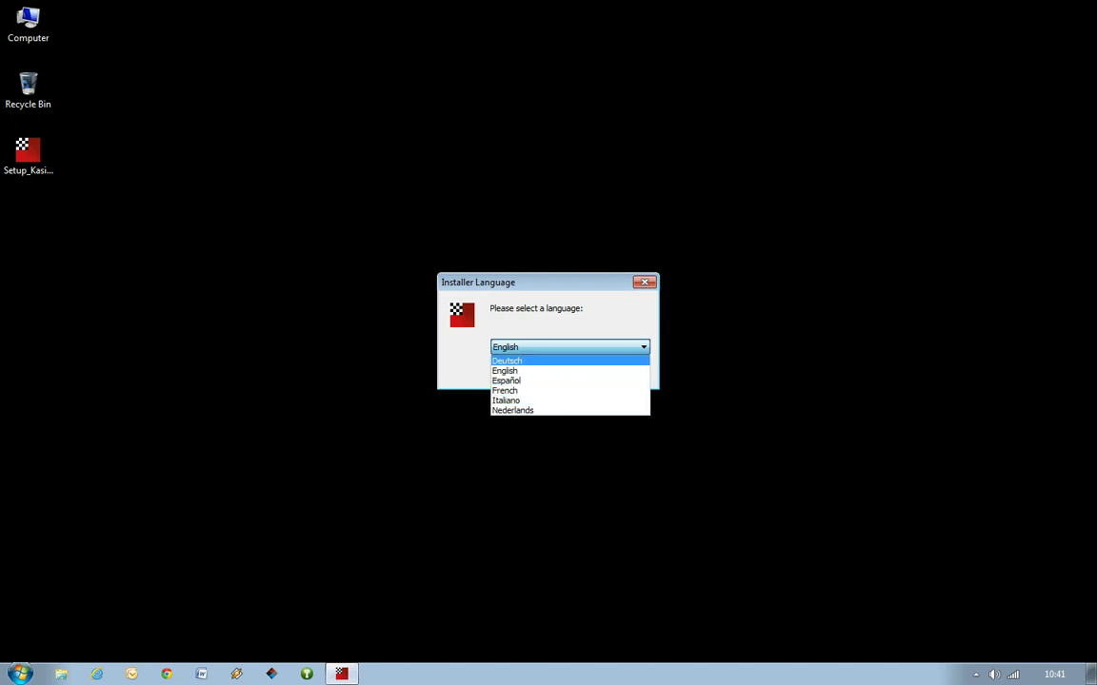
key(Down)
key(Down)
key(Down)
key(Down)
key(Up)
key(Up)
key(Up)
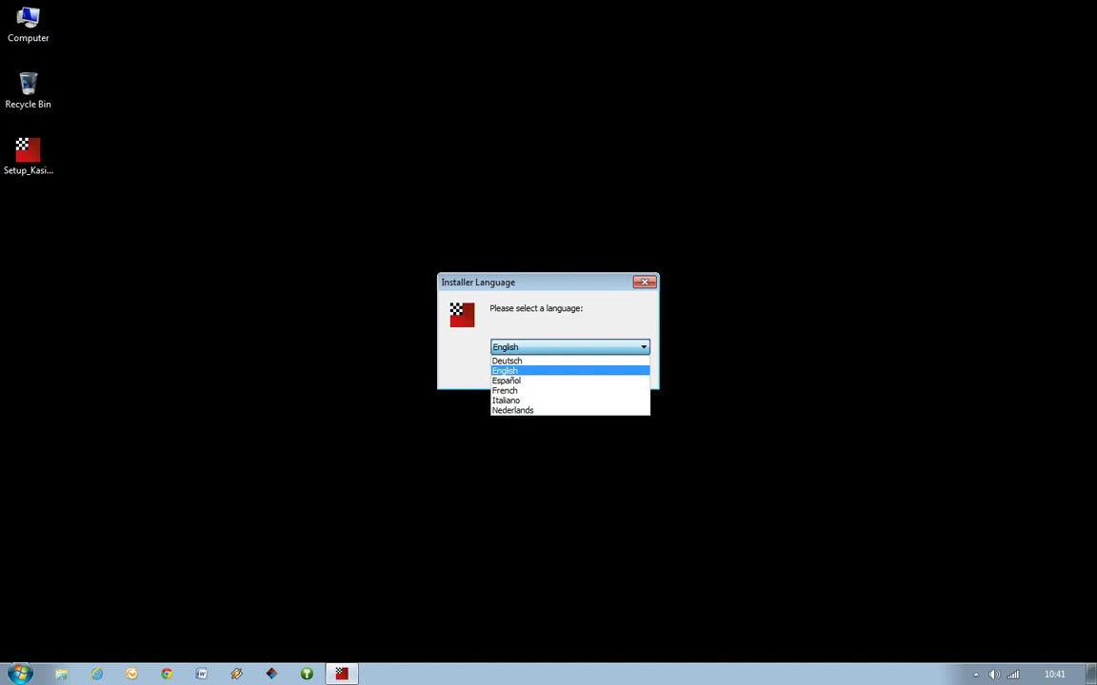
key(Return)
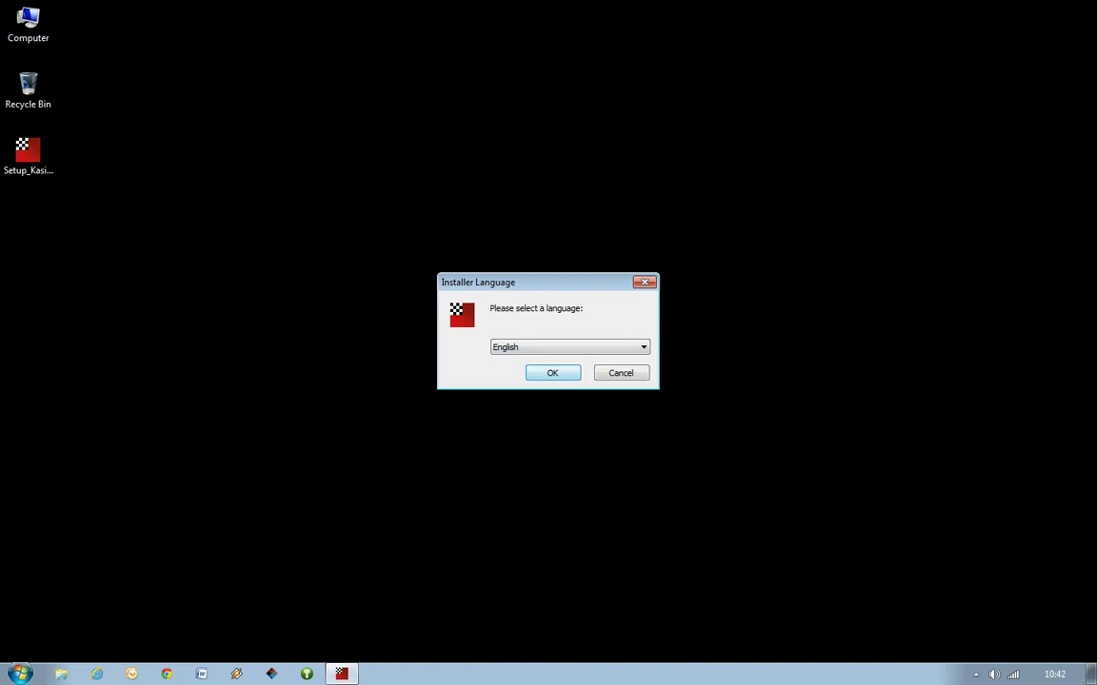
key(Return)
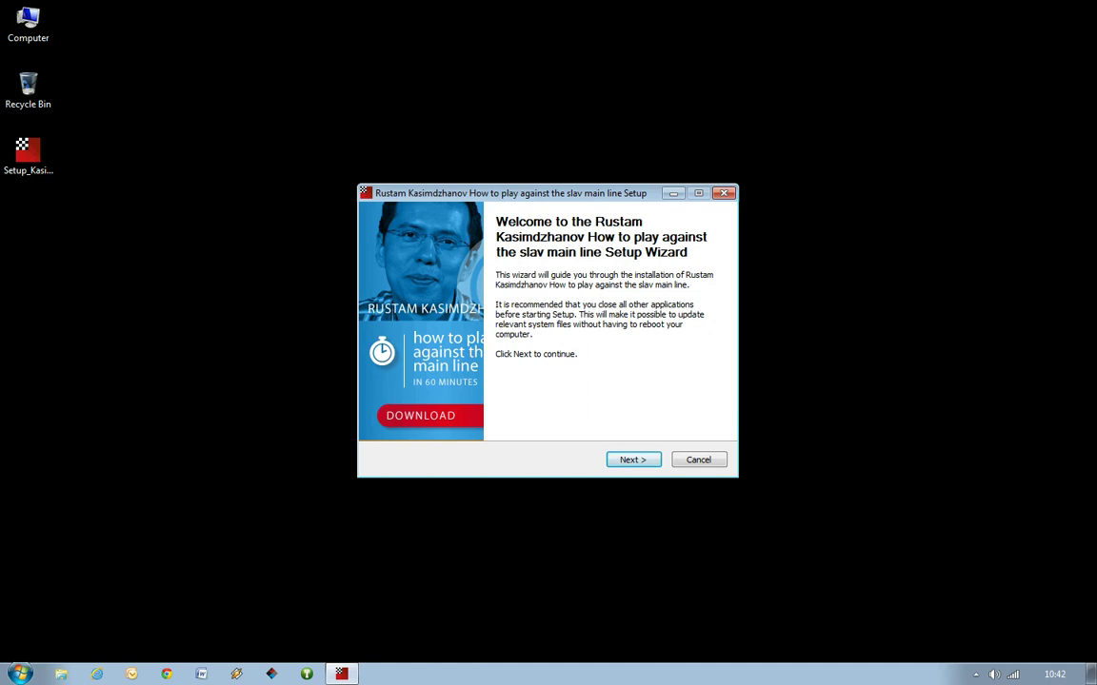
key(Return)
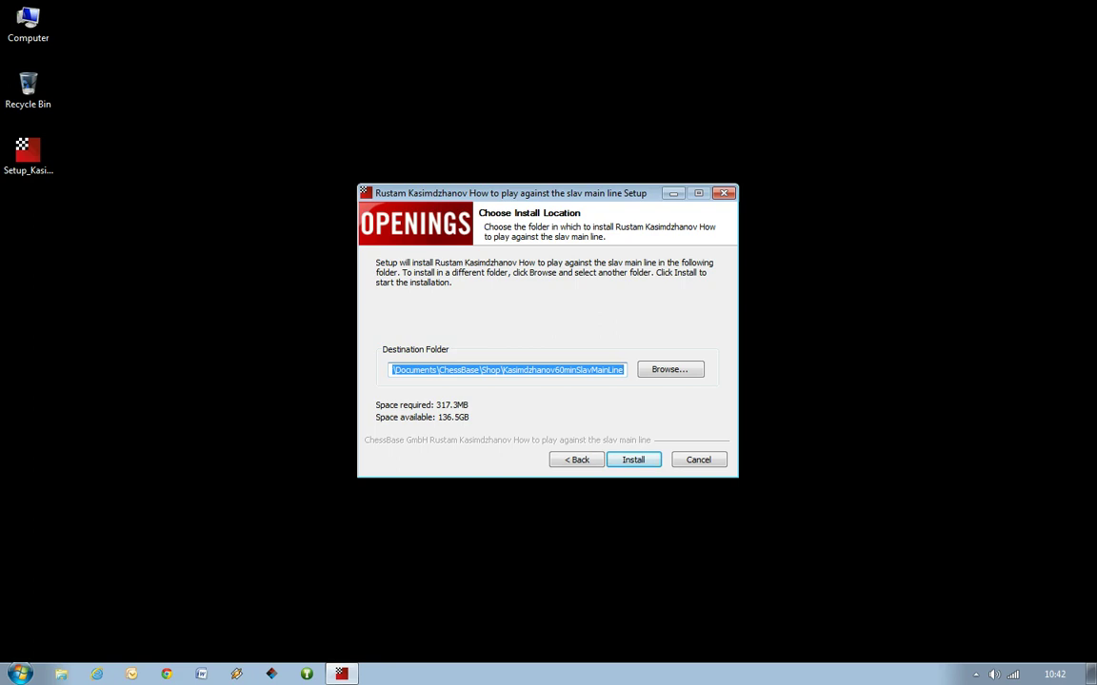
Examine the folder tree of possible install destinations around the Shop folder, cancelling without choosing another folder
key(Tab)
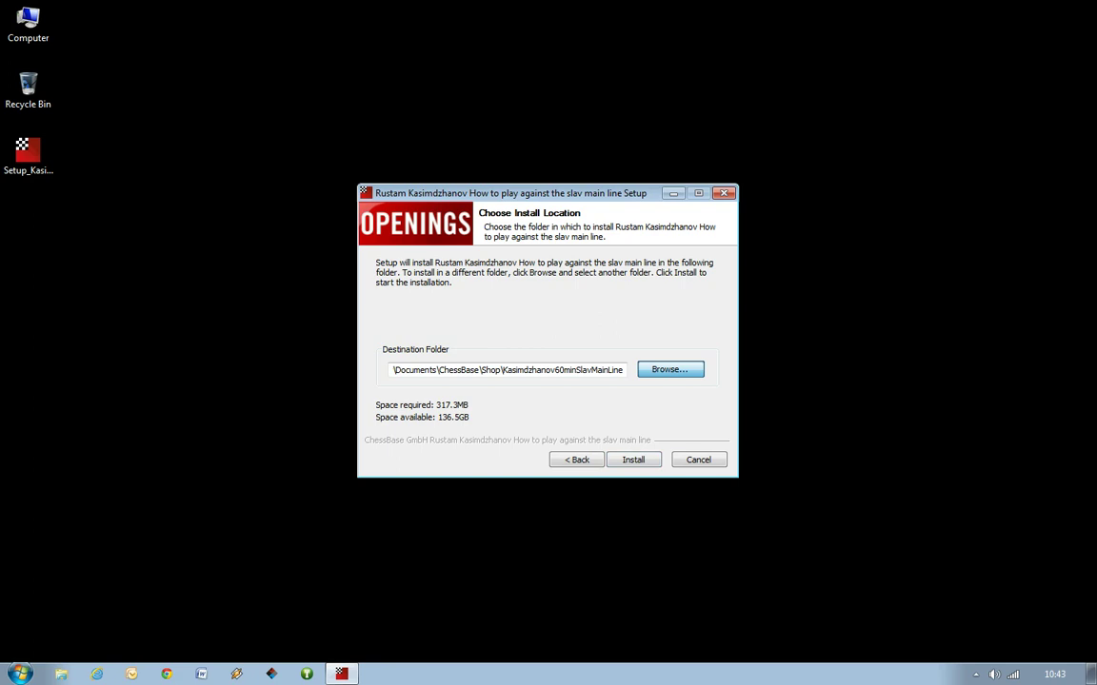
key(Return)
scroll(547, 344, down, 2)
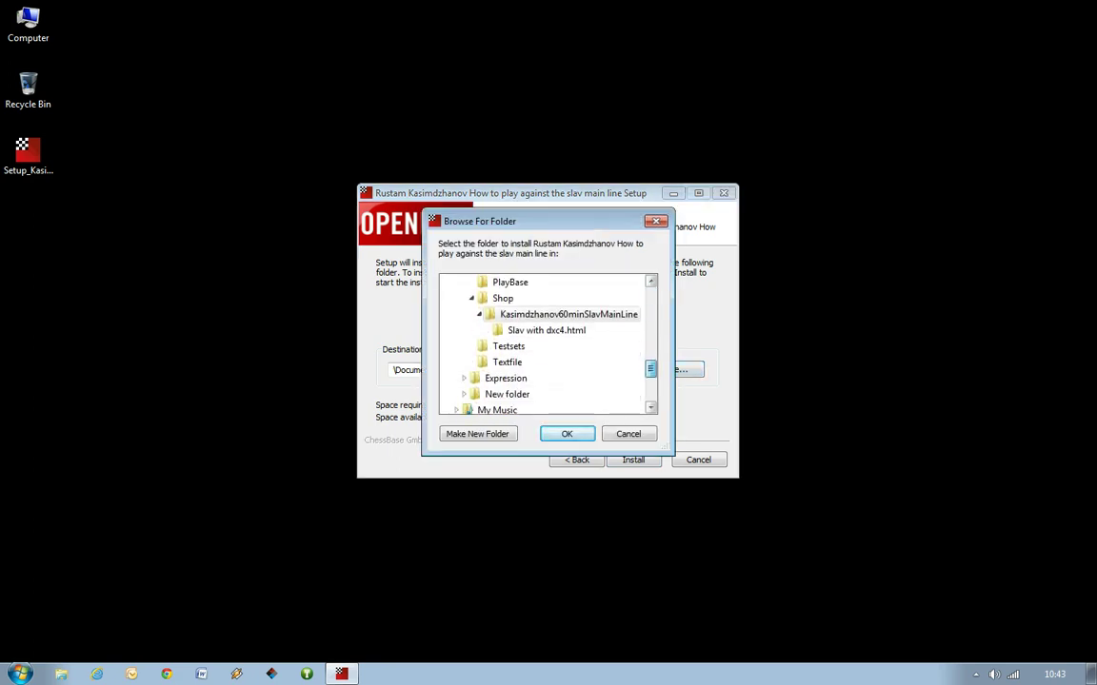
scroll(548, 345, up, 2)
scroll(548, 345, up, 2)
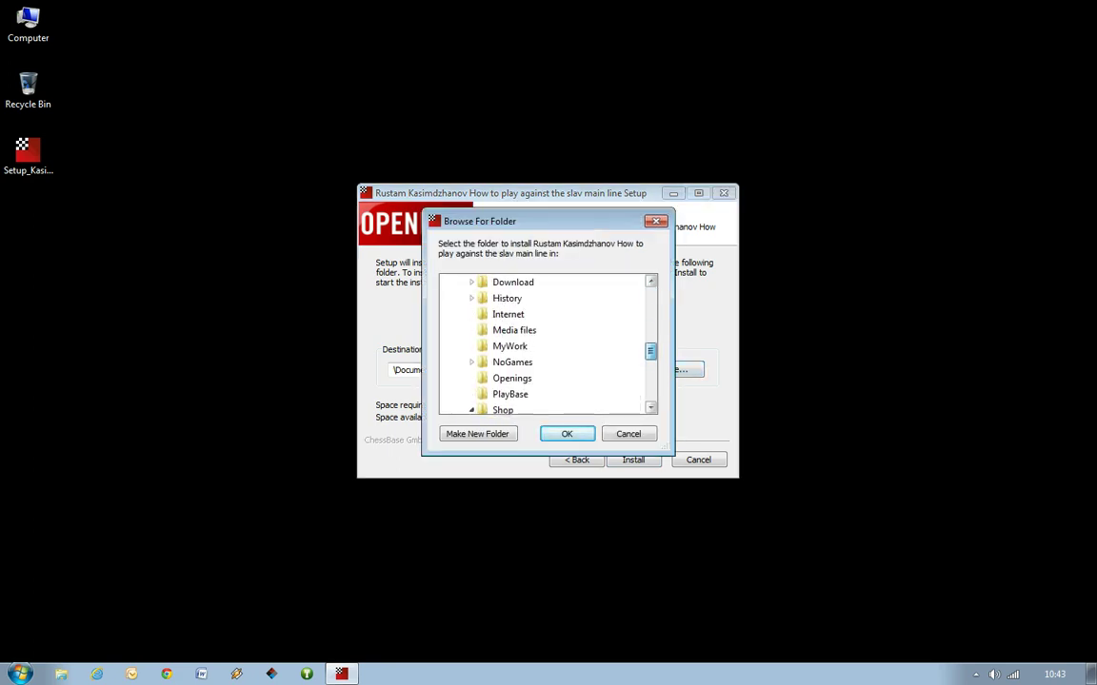
scroll(547, 345, down, 1)
scroll(547, 344, up, 1)
scroll(548, 344, down, 1)
click(628, 434)
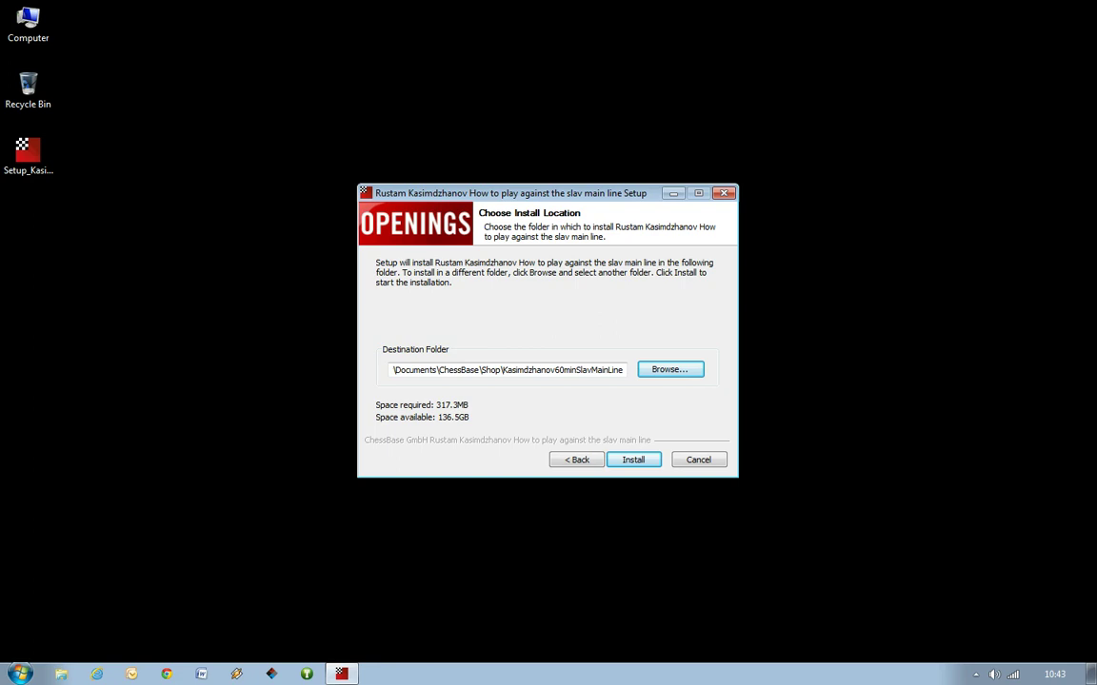
Install the Slav main line course into the default destination folder and finish the setup wizard
key(Return)
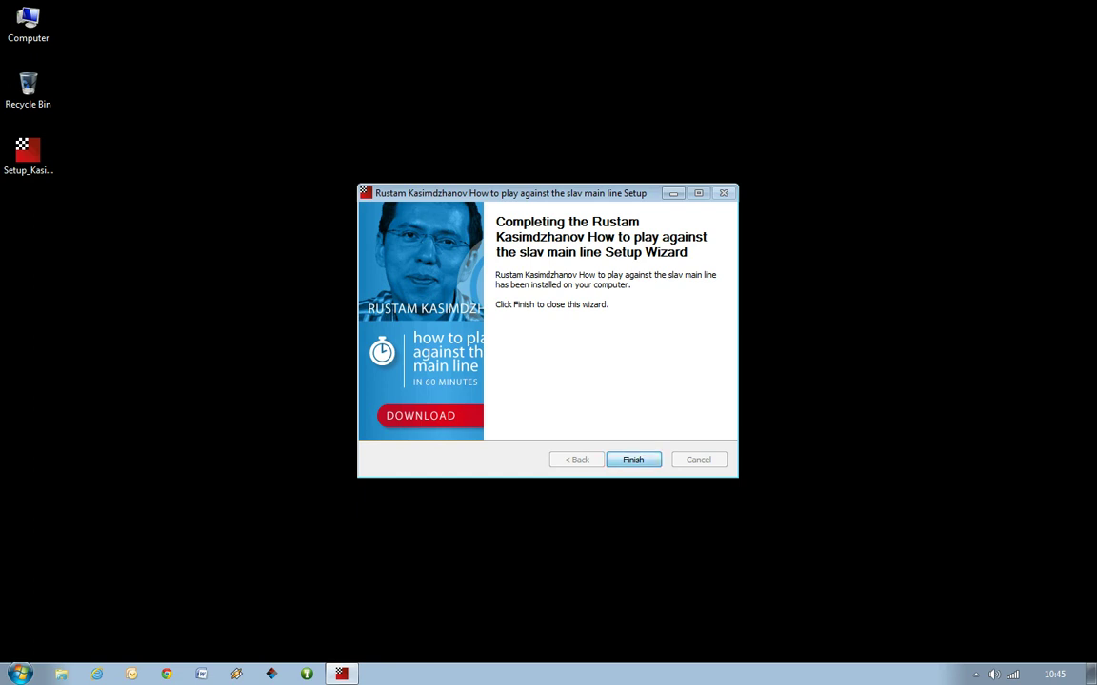
key(Return)
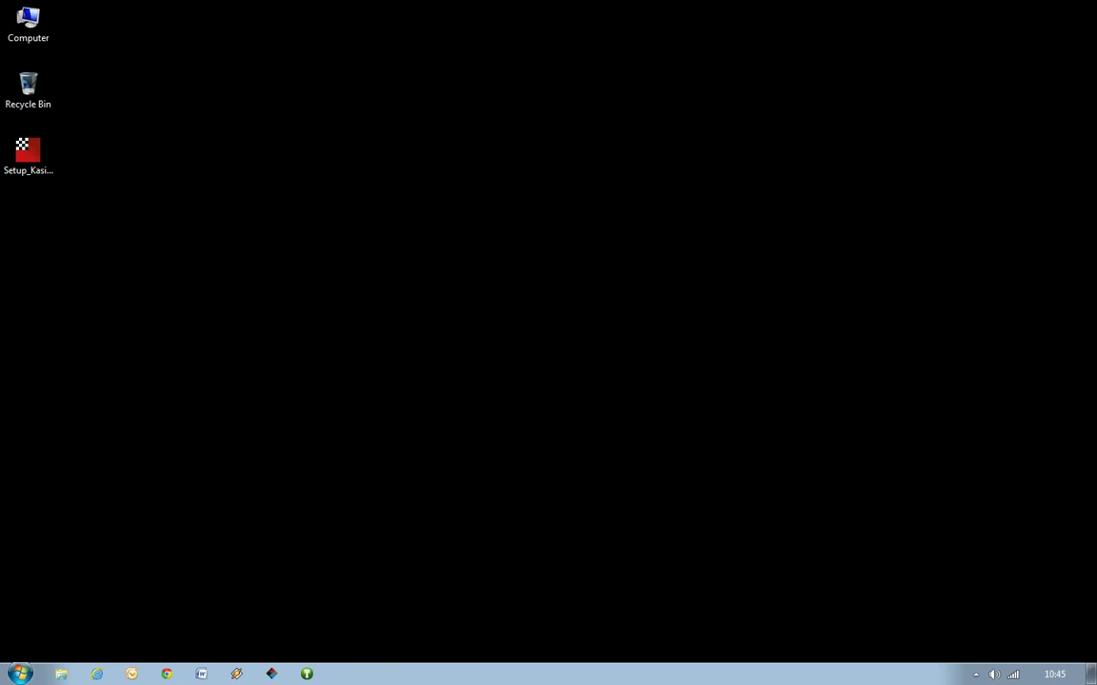